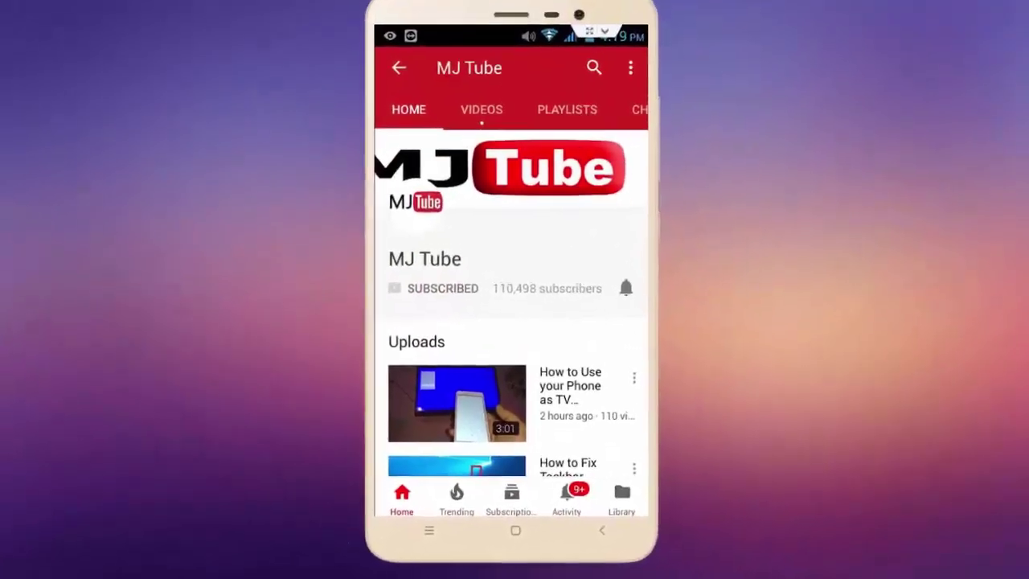
Set the MJ Tube channel's bell to all notifications
click(625, 288)
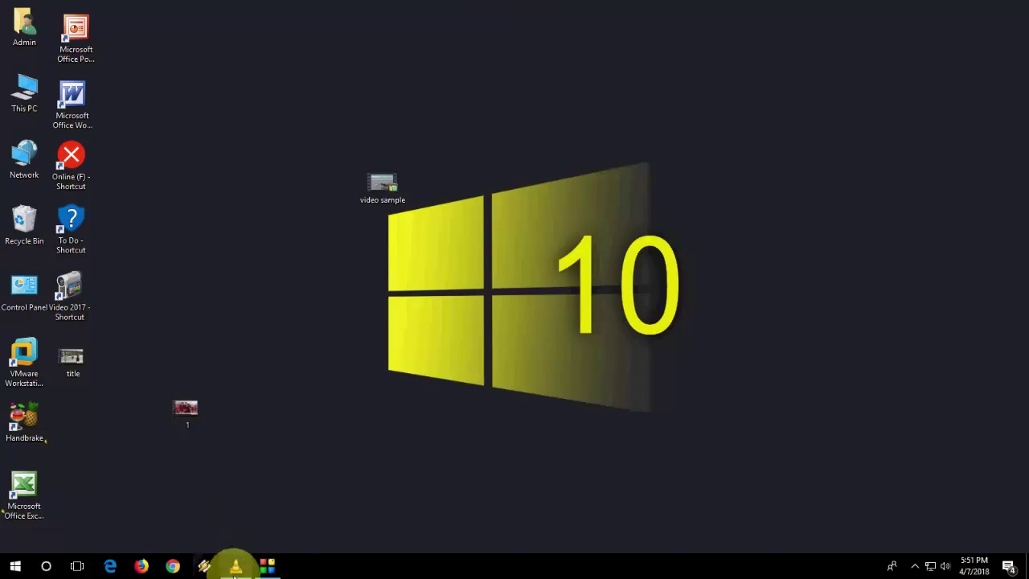
Restore the VLC player window from the taskbar and nudge it into position
click(235, 567)
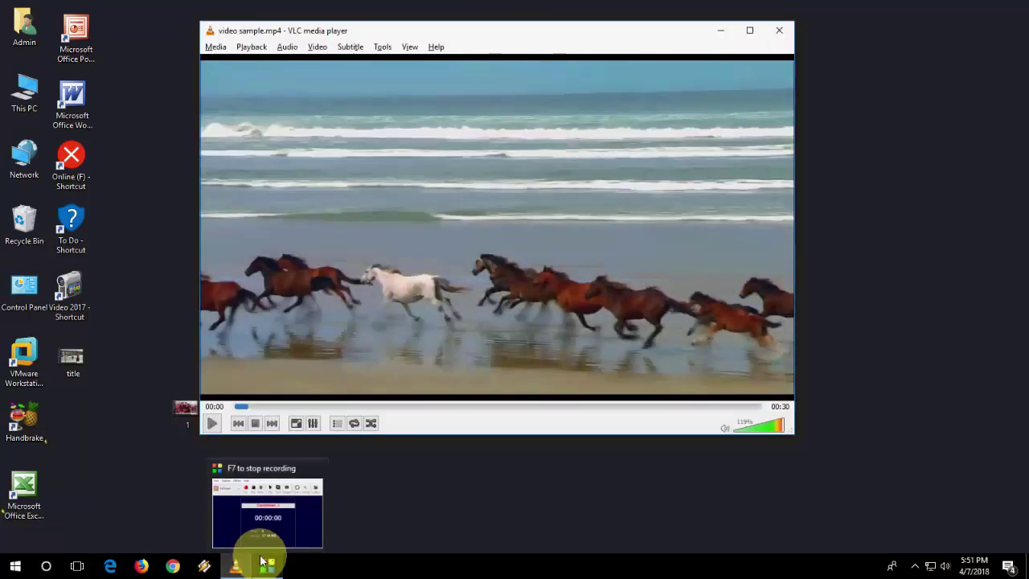
click(1003, 189)
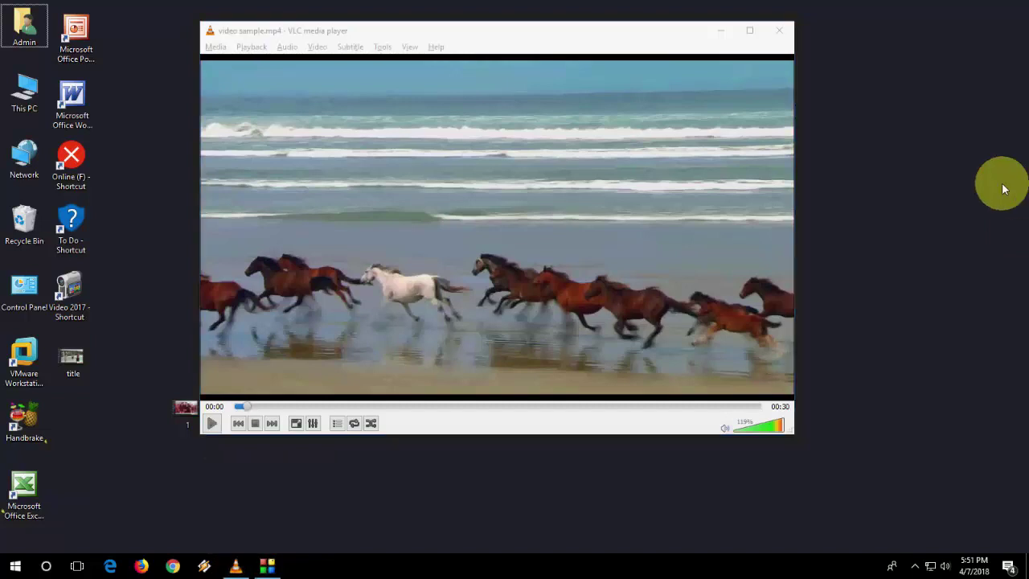
mouse_move(619, 34)
mouse_down()
mouse_move(607, 29)
mouse_move(613, 46)
mouse_up()
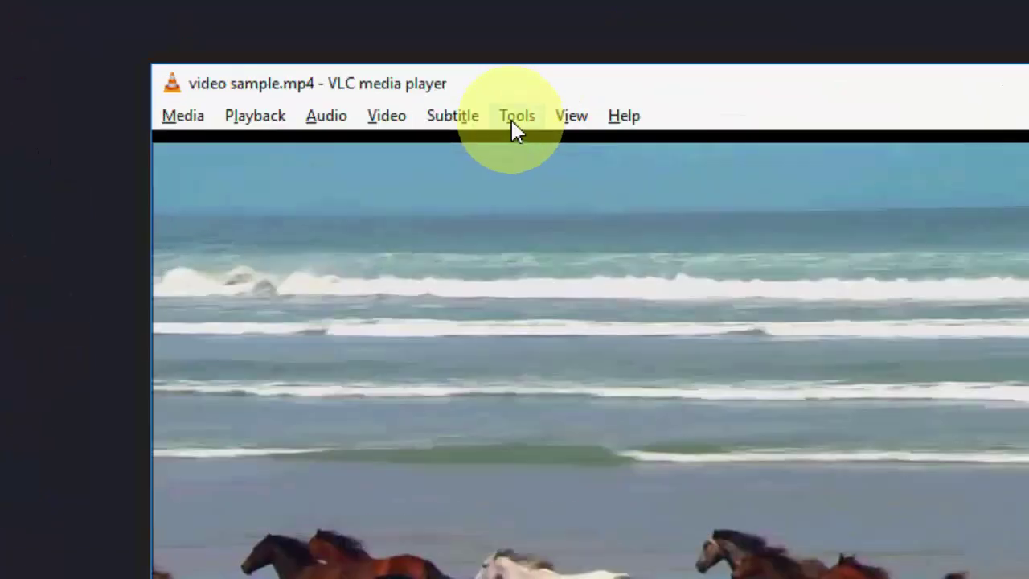
In VLC Preferences under Audio, select the Normalize volume to value for replacement
click(514, 128)
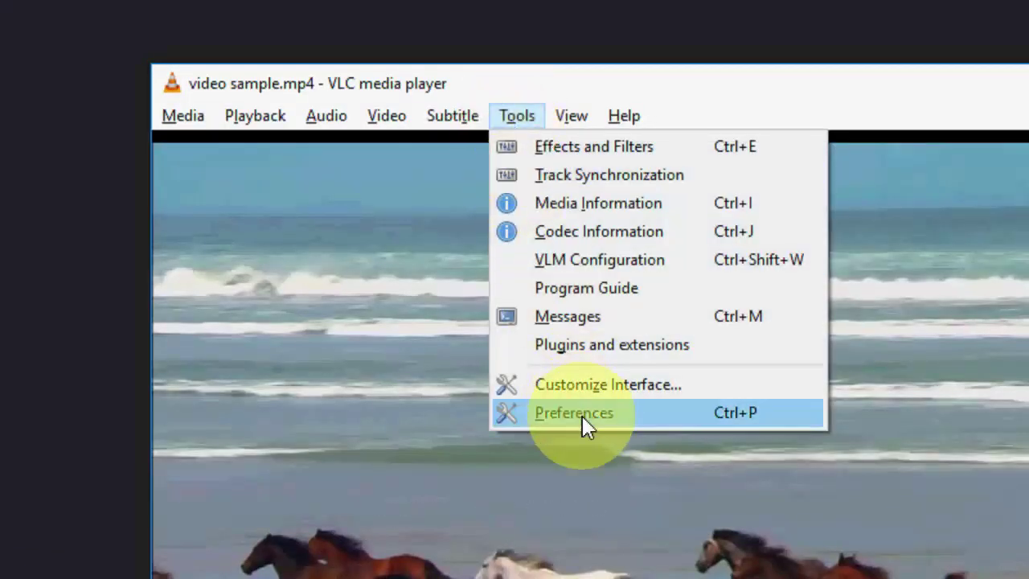
click(588, 422)
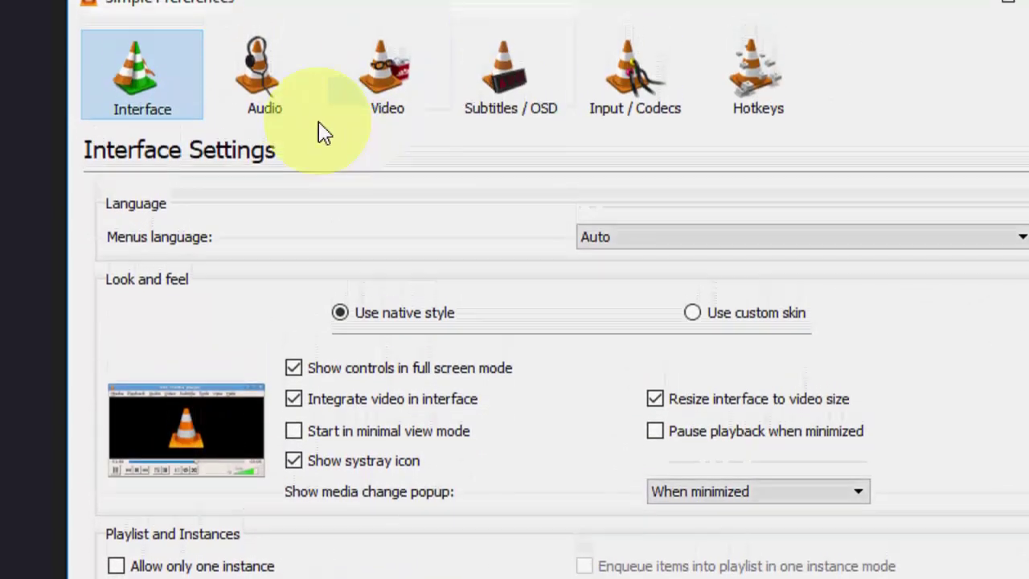
click(291, 105)
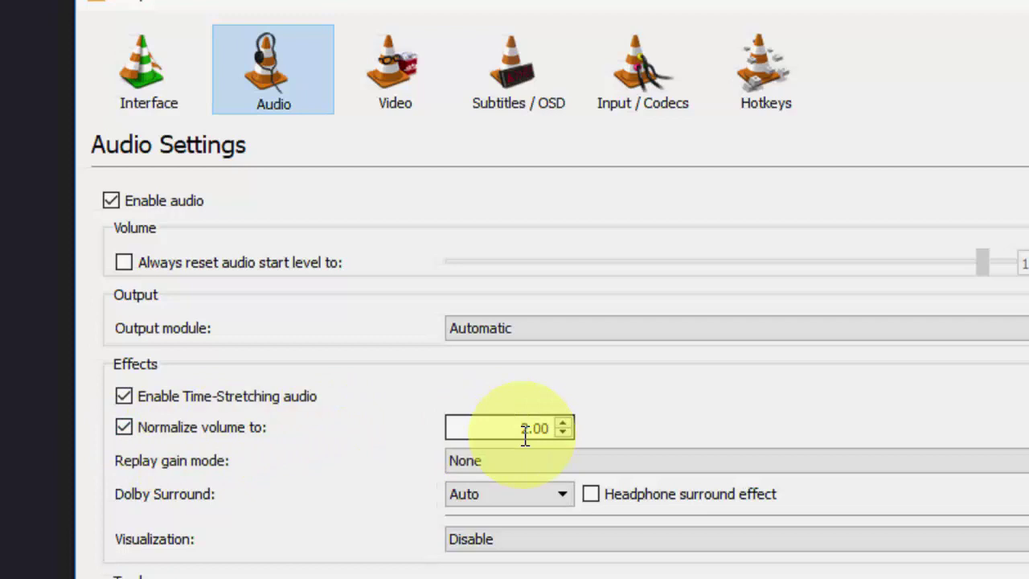
drag(522, 429, 568, 430)
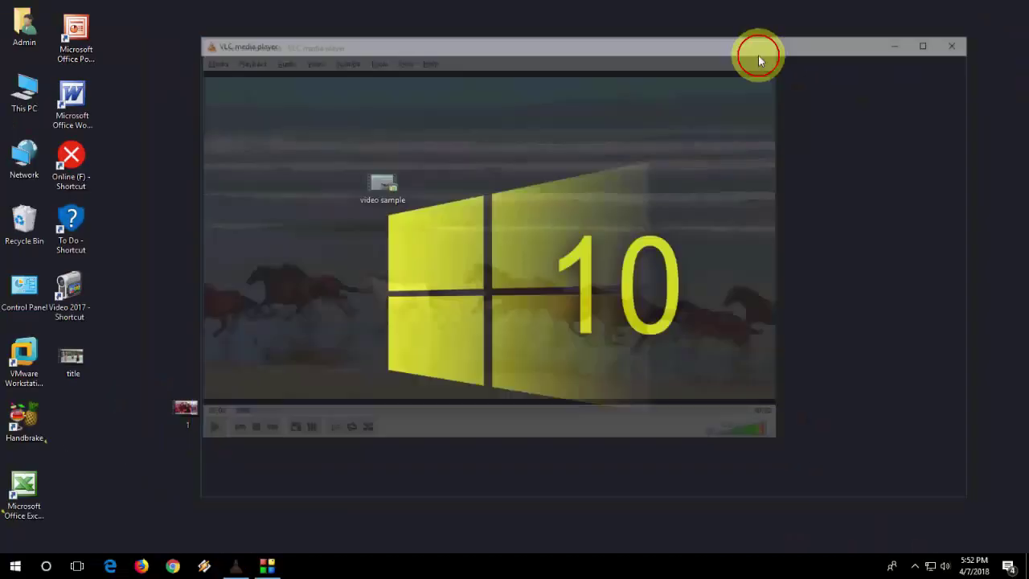
Open video sample with VLC media player from the desktop
key(super)
key(super)
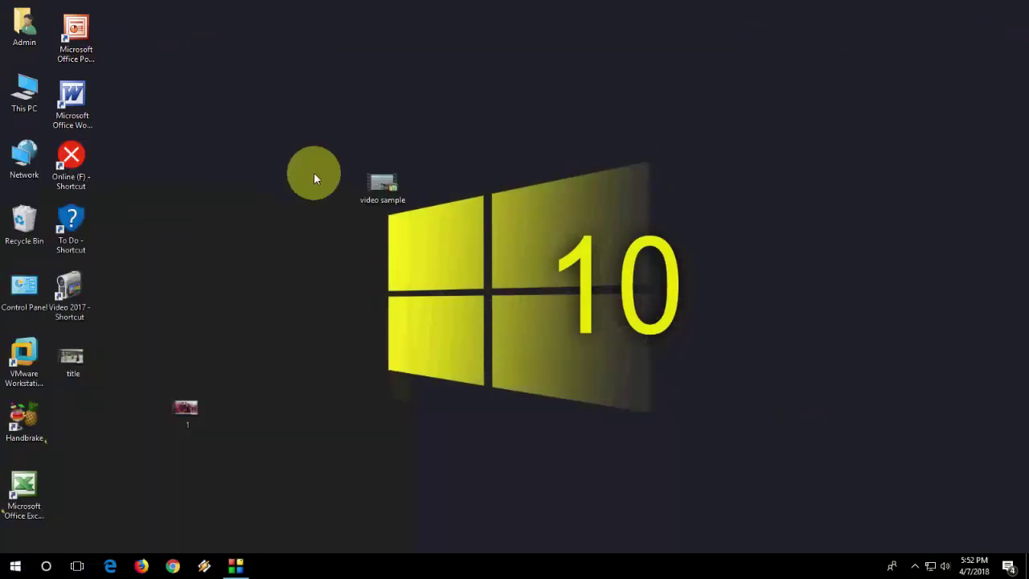
right_click(379, 180)
mouse_move(563, 275)
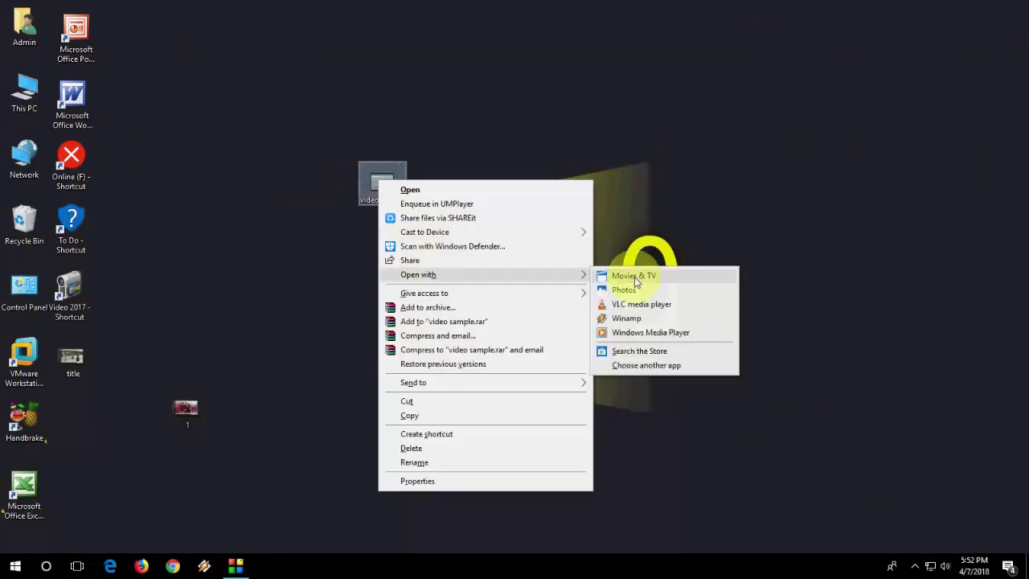
click(663, 303)
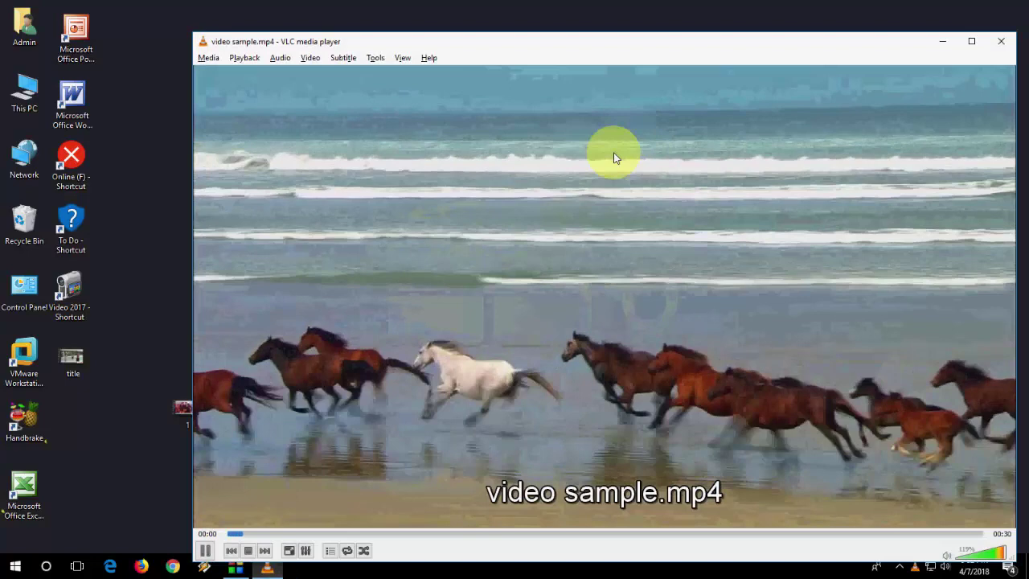
Pause playback, shrink the player window and move it higher up
click(877, 94)
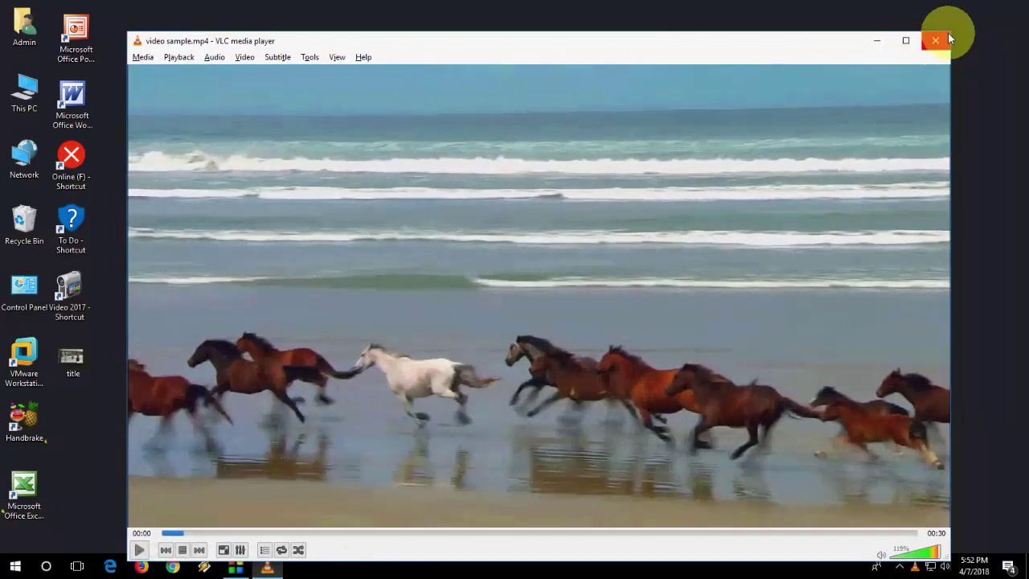
drag(950, 29, 859, 79)
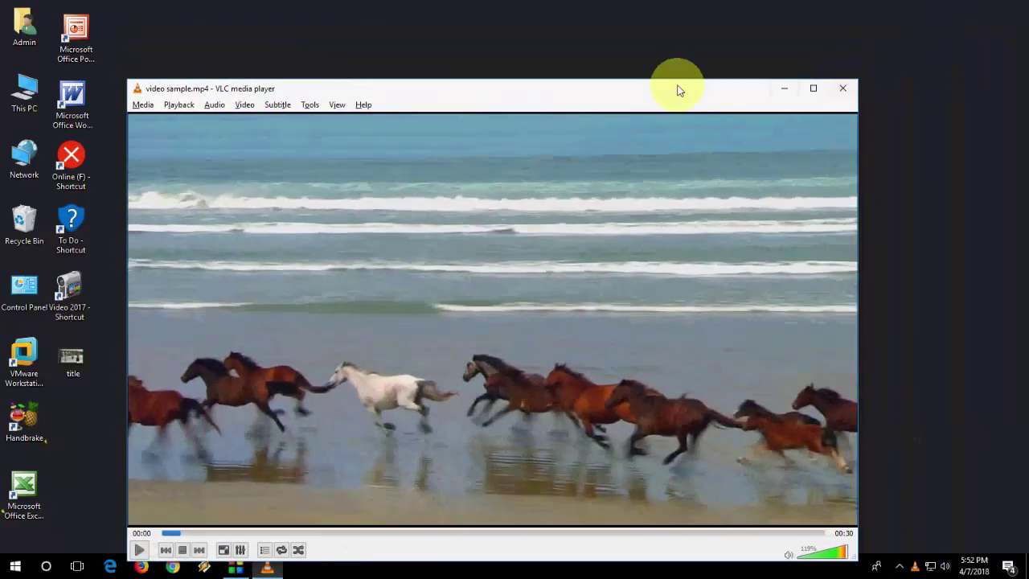
drag(678, 88, 679, 36)
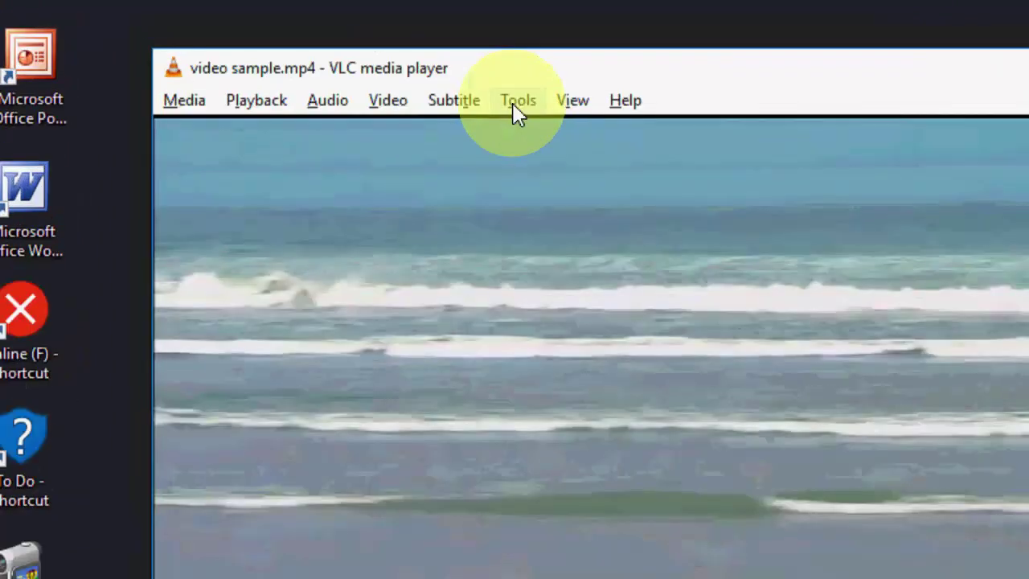
Show all VLC preferences and go to the Qt interface settings
click(320, 51)
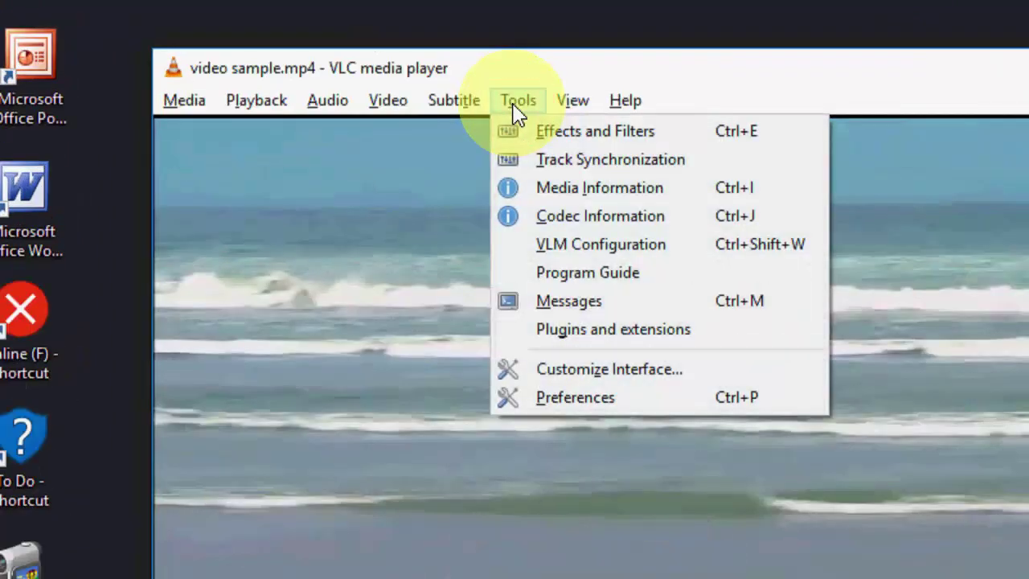
click(631, 399)
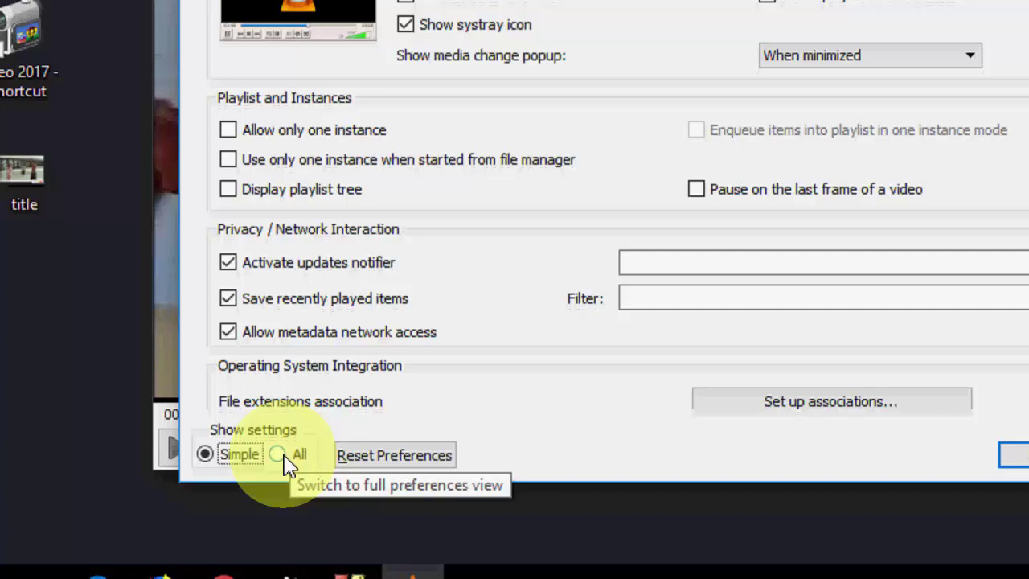
click(287, 457)
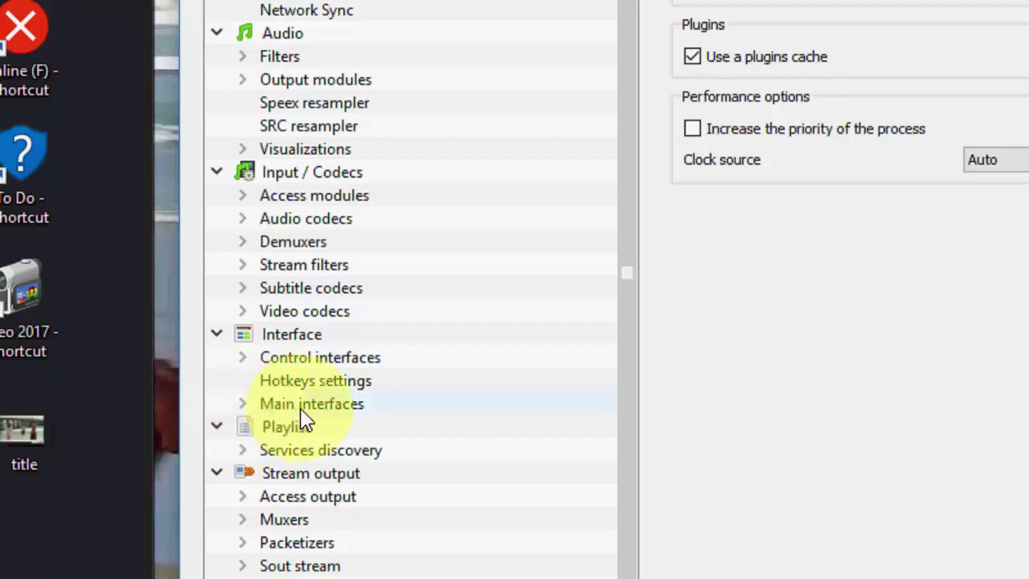
click(250, 408)
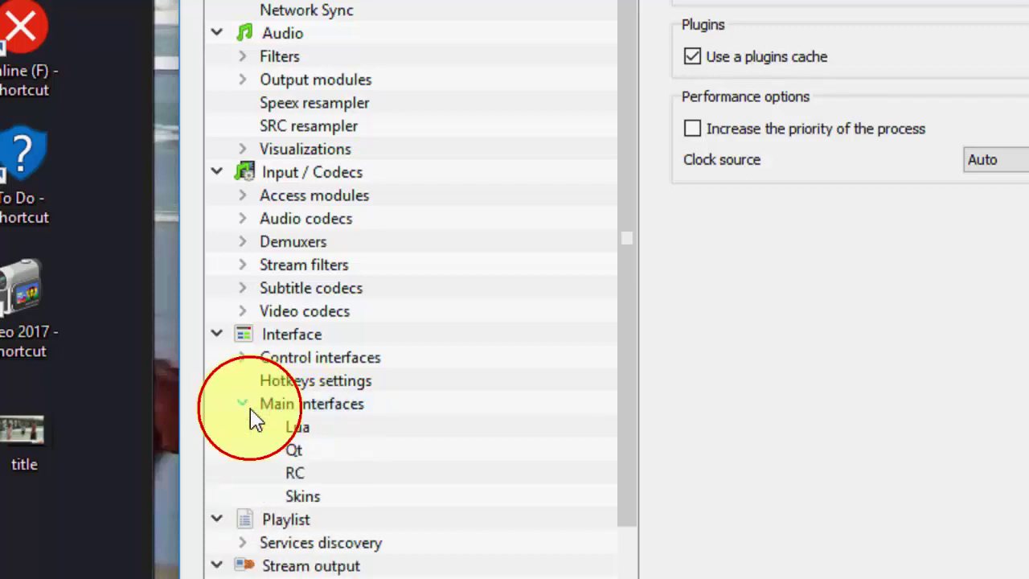
click(329, 456)
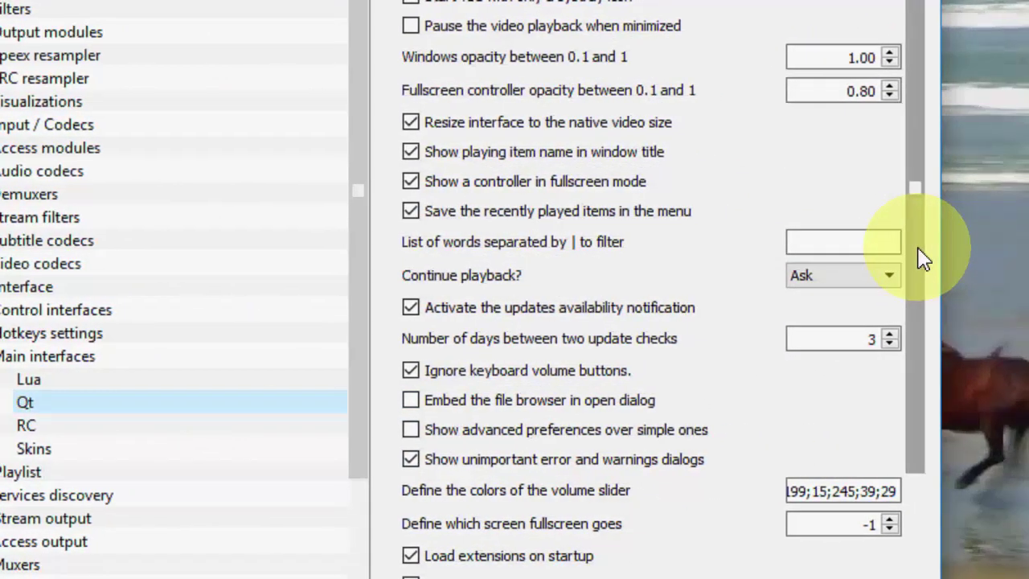
Change Maximum Volume displayed from 125 to 300 and save the preferences
click(1023, 258)
drag(905, 251, 895, 392)
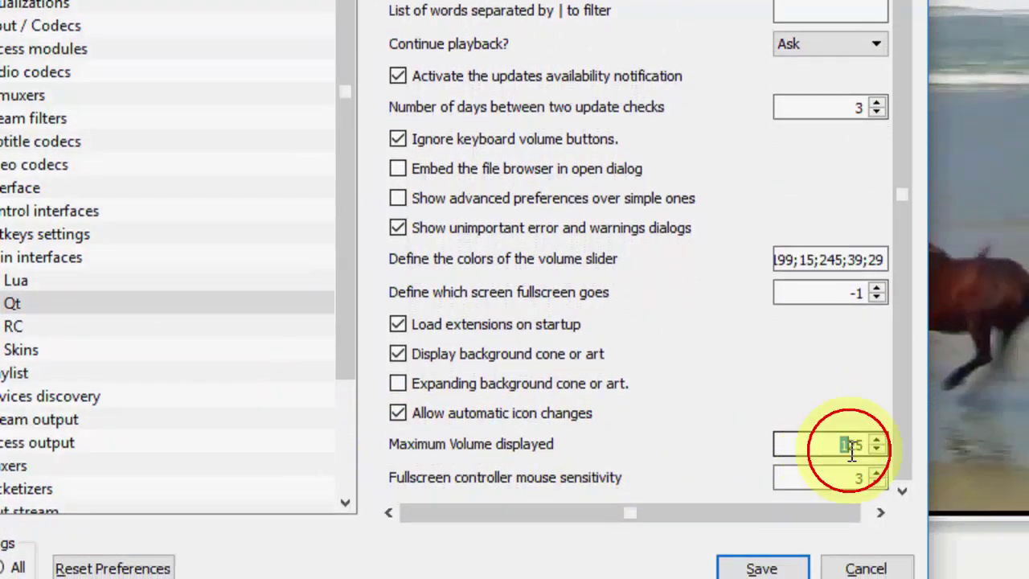
double_click(859, 452)
text(300)
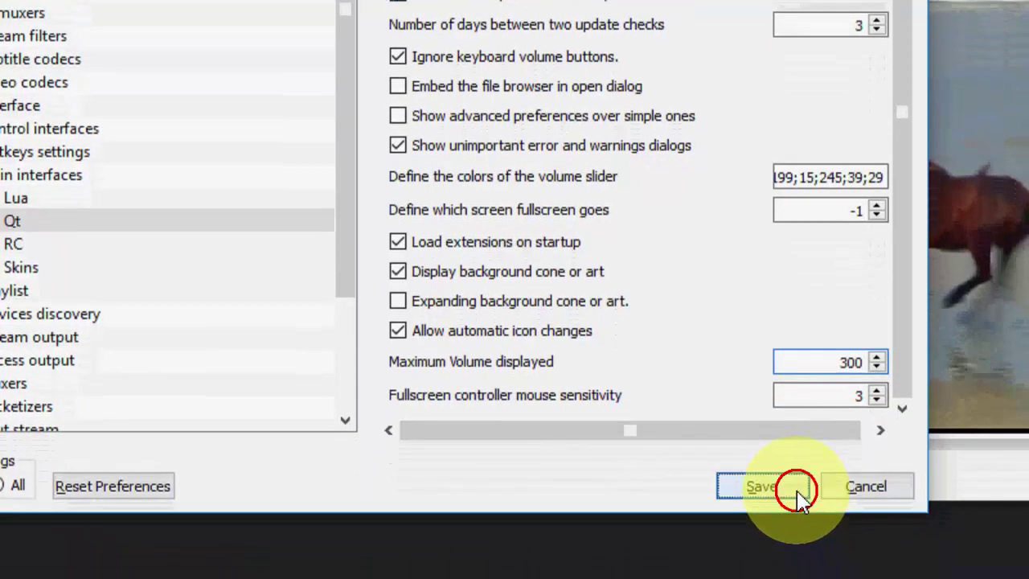
click(792, 569)
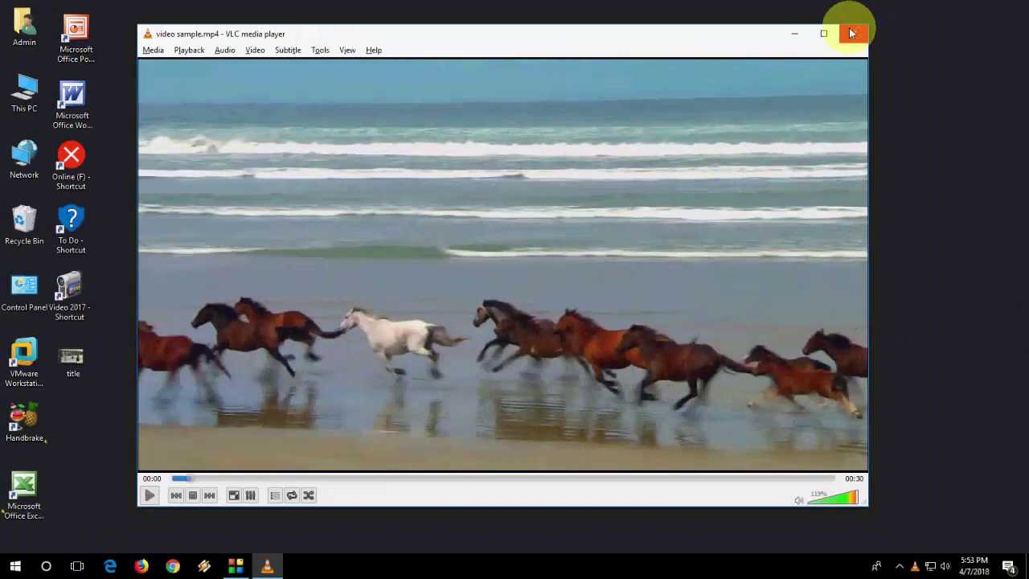
Close VLC and reopen video sample with VLC media player
click(852, 33)
right_click(387, 185)
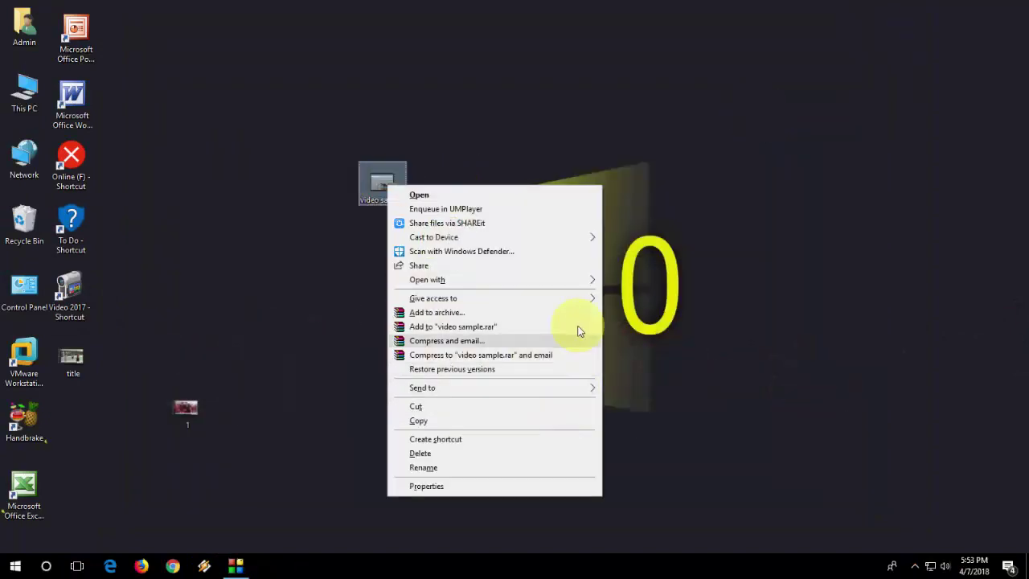
mouse_move(580, 279)
click(659, 310)
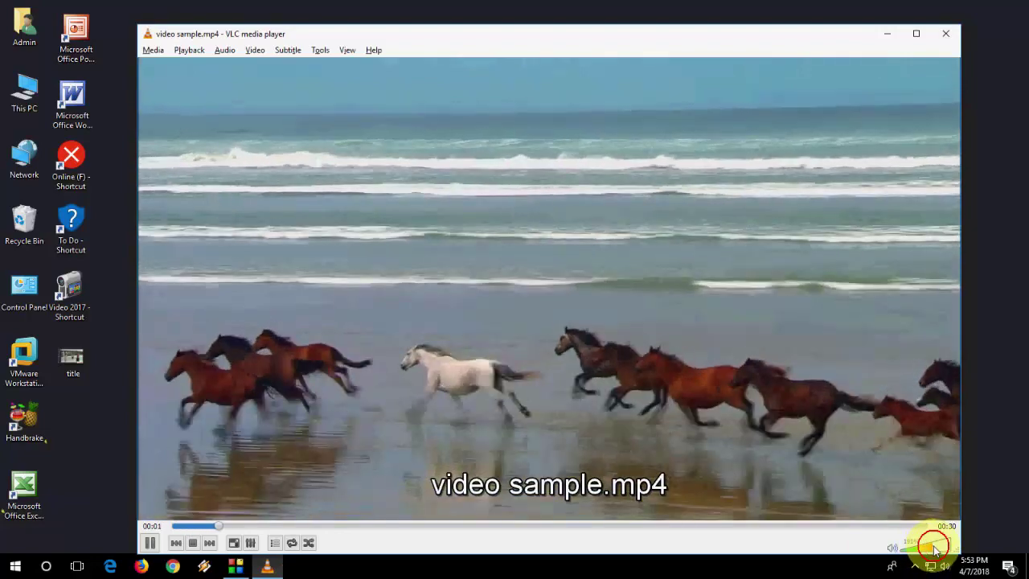
Raise the playback volume to 296% and pause the video
drag(932, 548, 953, 554)
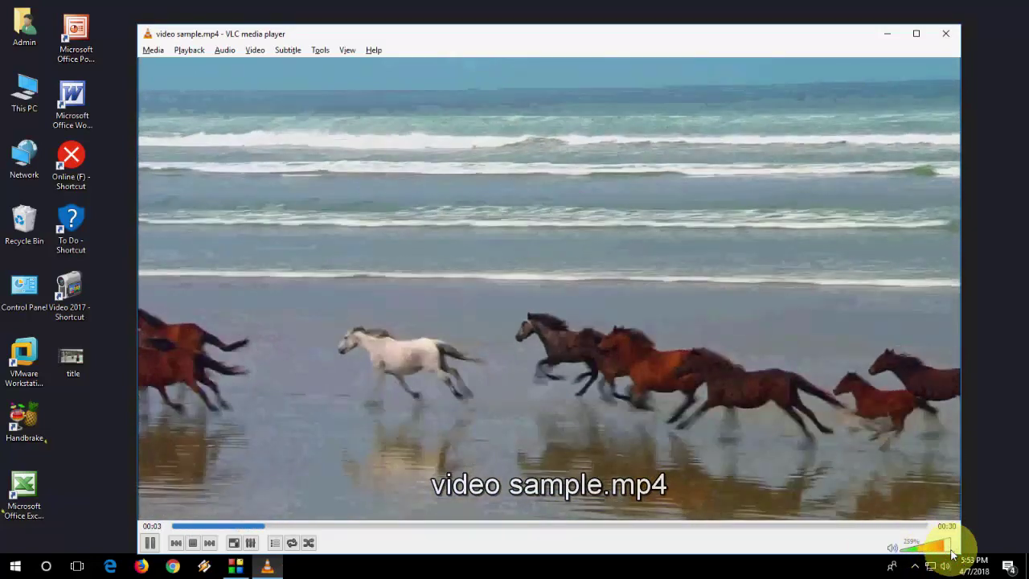
click(853, 484)
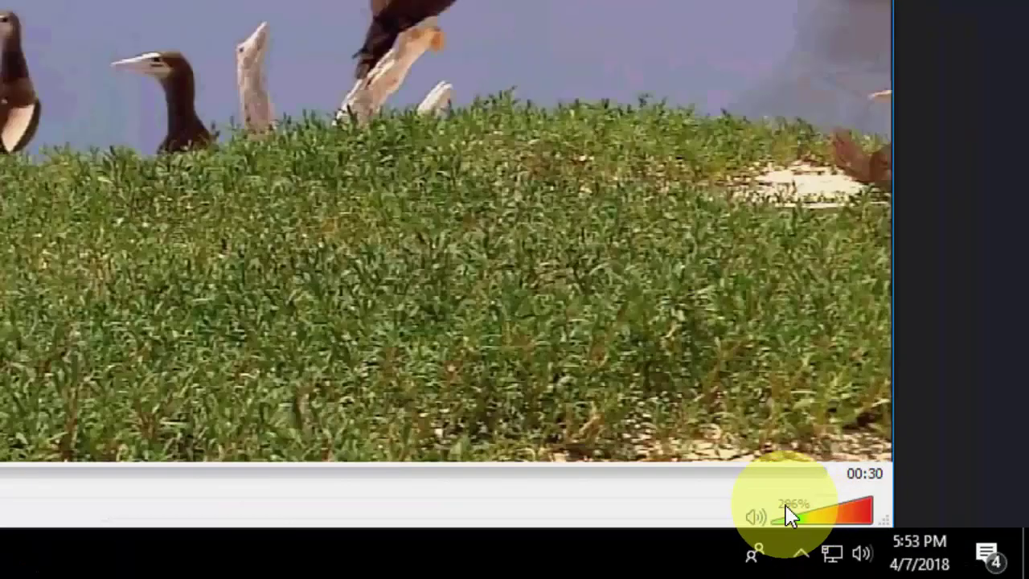
click(869, 502)
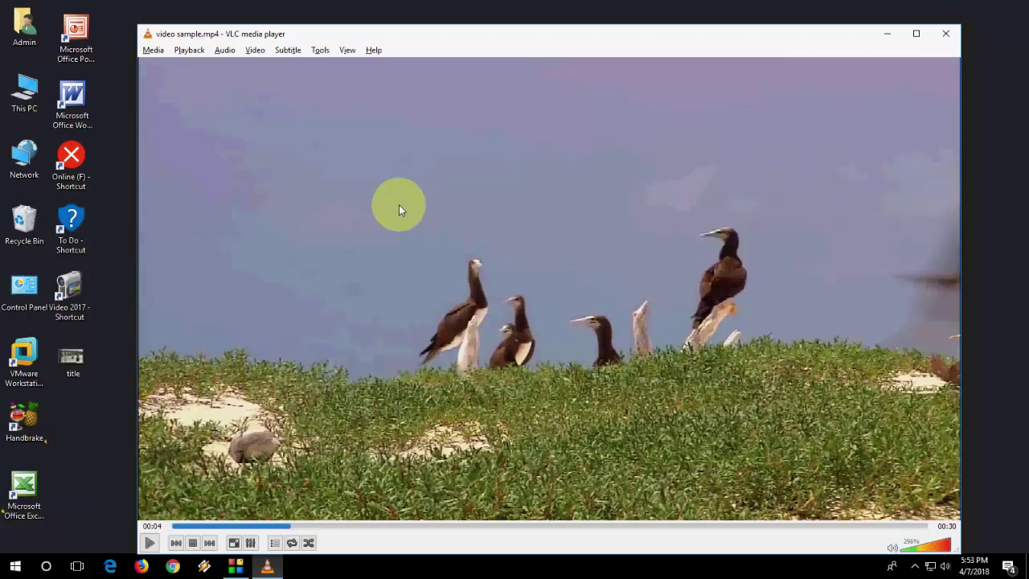
Open Effects and Filters and enable the audio equalizer
click(537, 10)
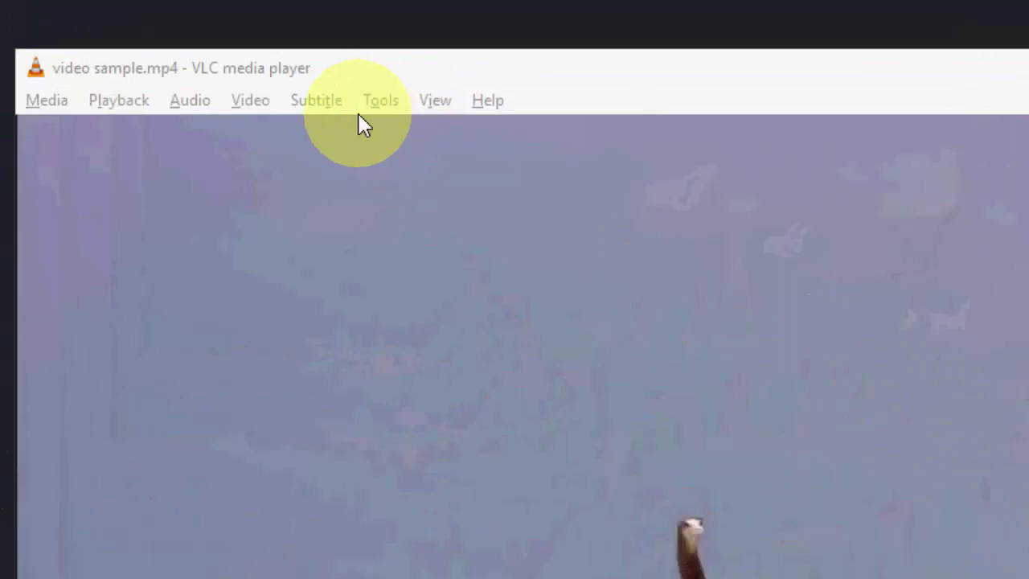
click(319, 50)
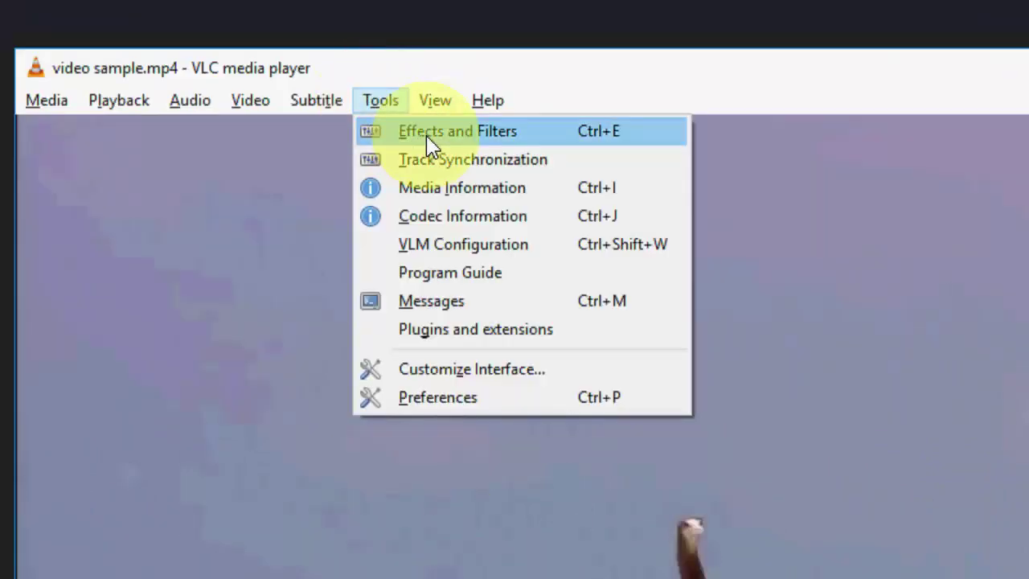
click(428, 133)
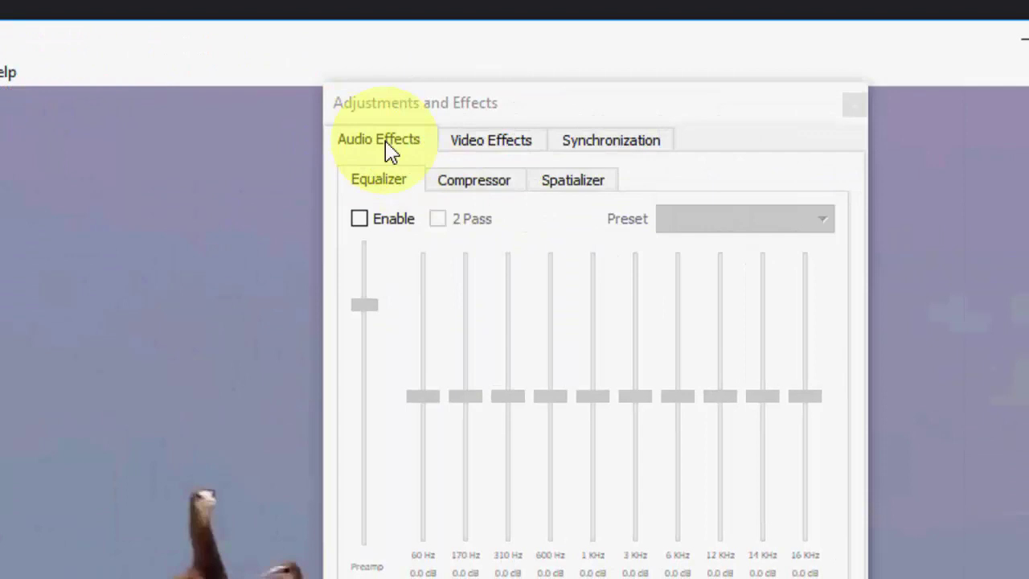
click(380, 148)
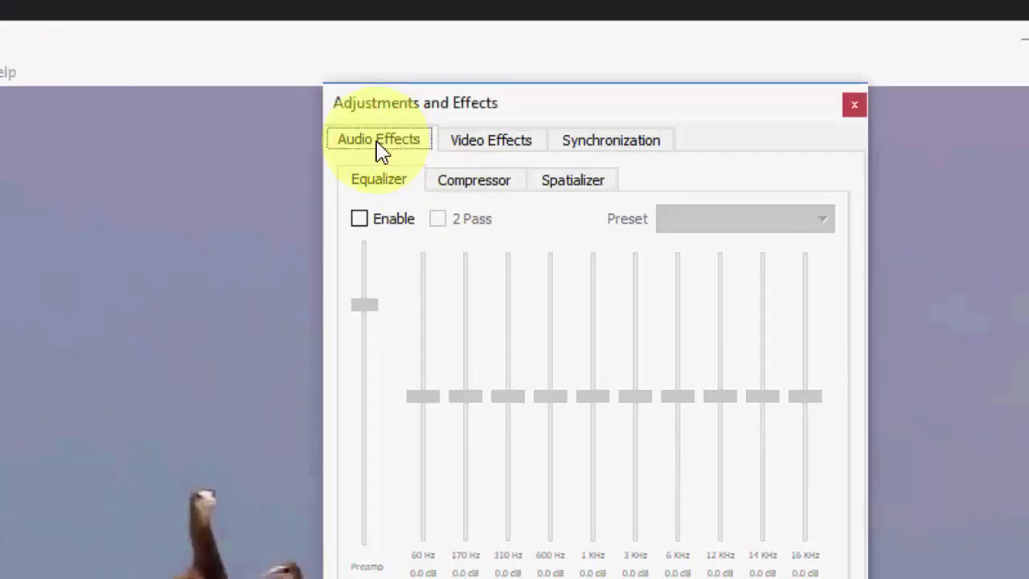
click(359, 220)
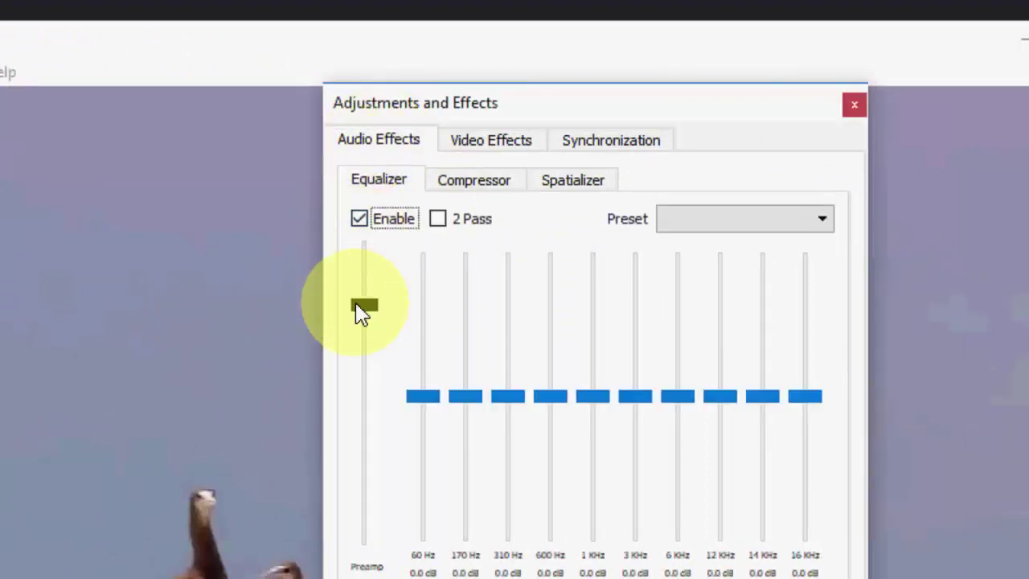
Max the preamp and boost bands: 60 Hz 13.4, 600 Hz 17.1, 16 KHz 16.2 dB, etc
drag(362, 310, 361, 248)
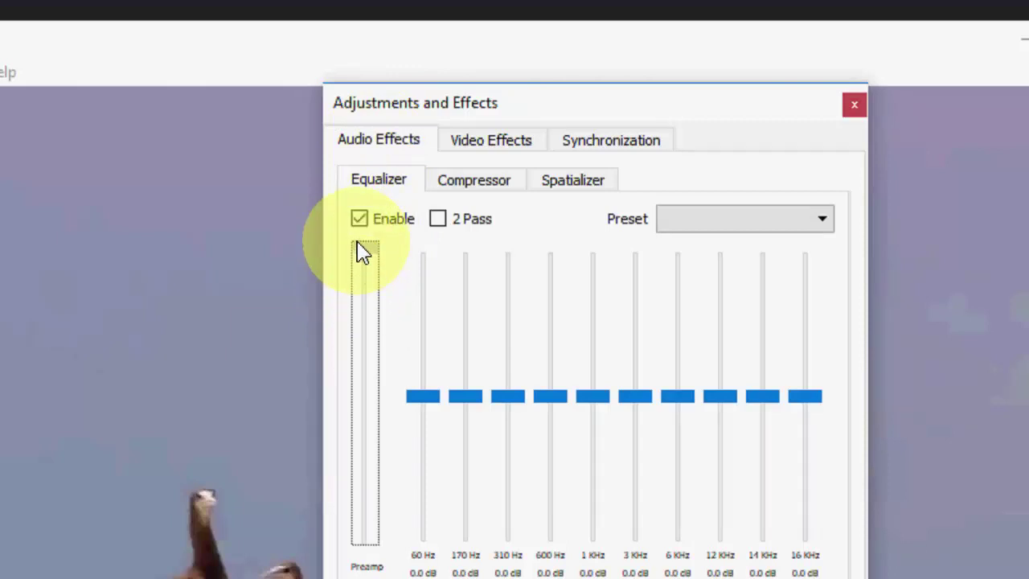
drag(408, 396, 423, 304)
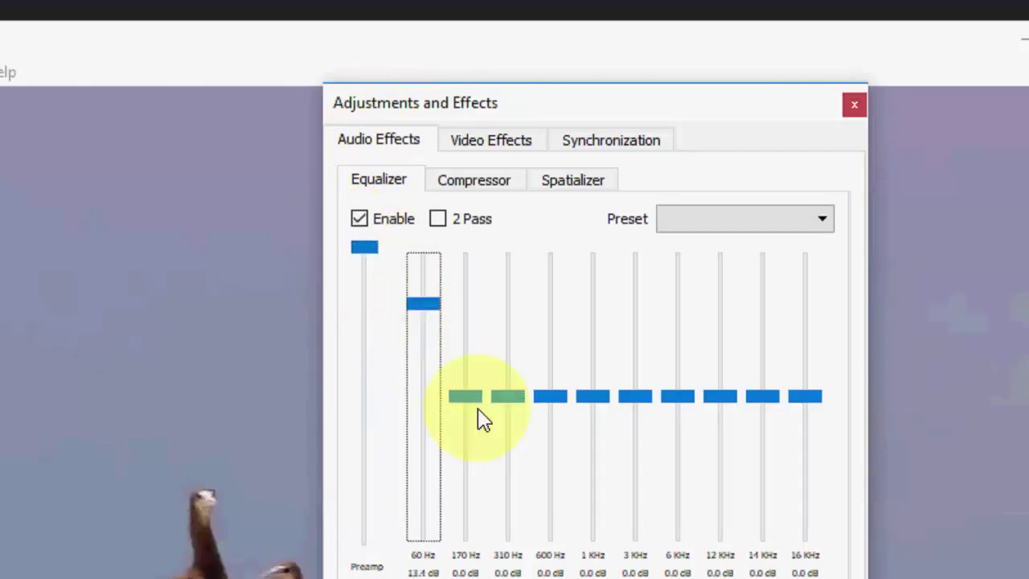
drag(467, 397, 509, 288)
click(554, 293)
drag(552, 391, 551, 277)
click(595, 296)
drag(604, 384, 595, 291)
drag(650, 408, 642, 314)
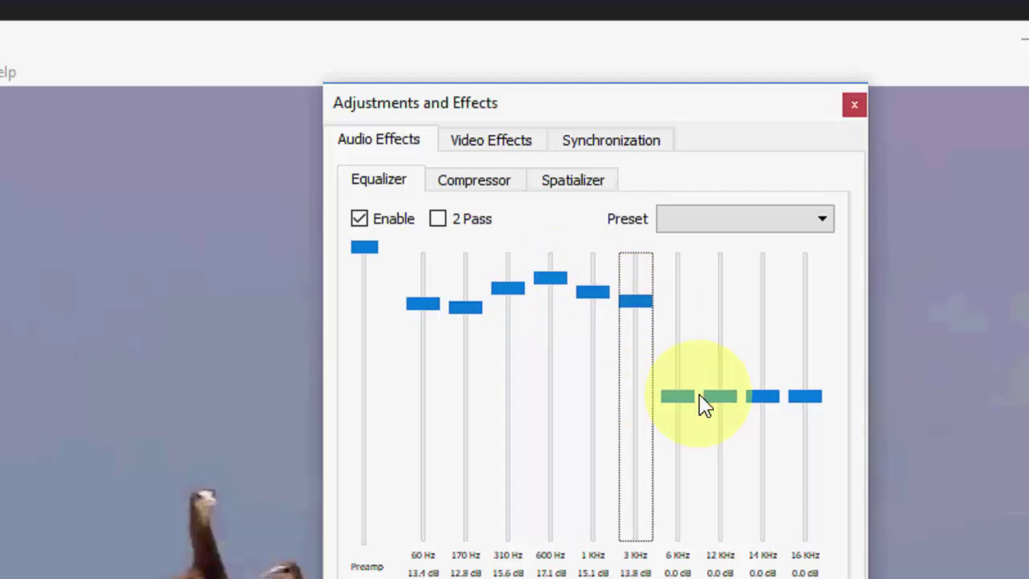
drag(684, 391, 719, 323)
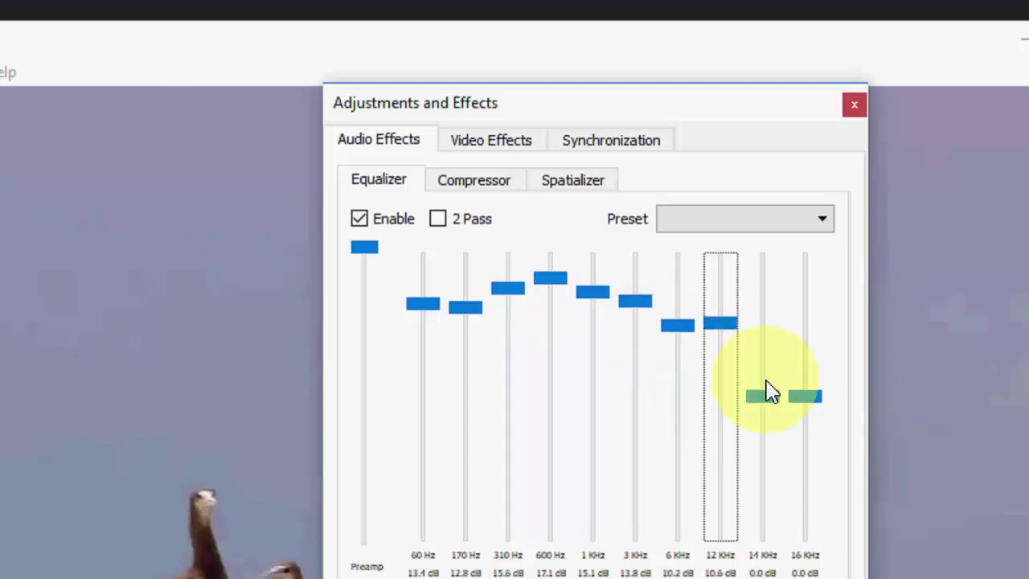
drag(766, 396, 764, 323)
drag(810, 408, 807, 289)
Lower the 600, 310 and 170 Hz bands 1 dB, raise 60/170 Hz to 19.9 dB, and close
click(543, 313)
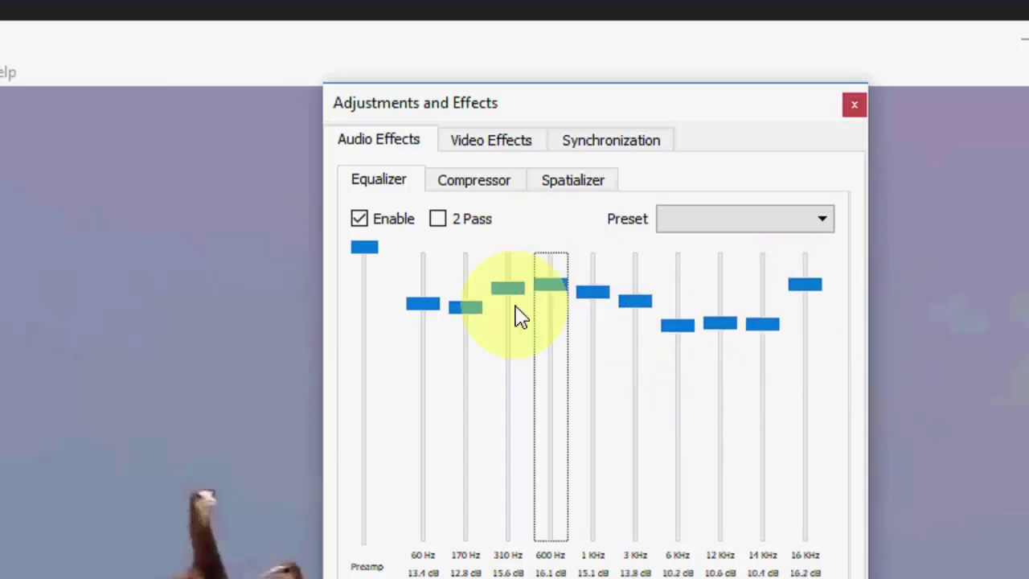
click(512, 310)
click(466, 321)
drag(441, 305, 475, 260)
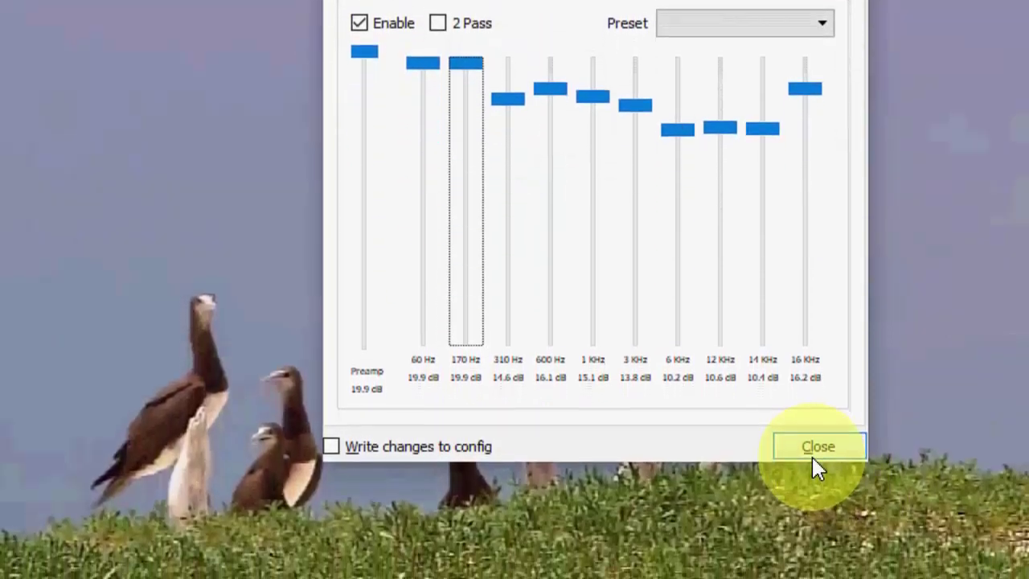
click(819, 475)
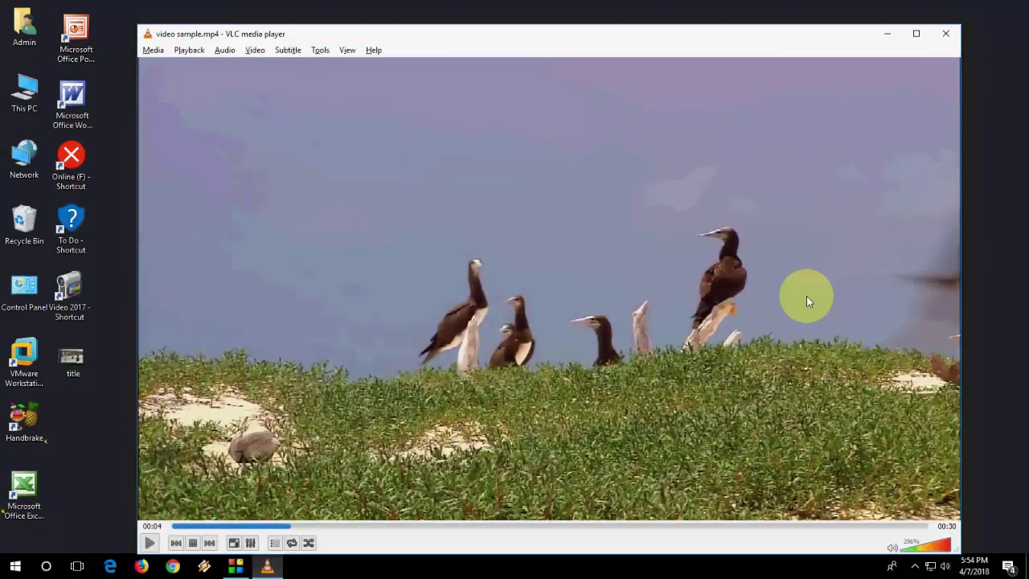